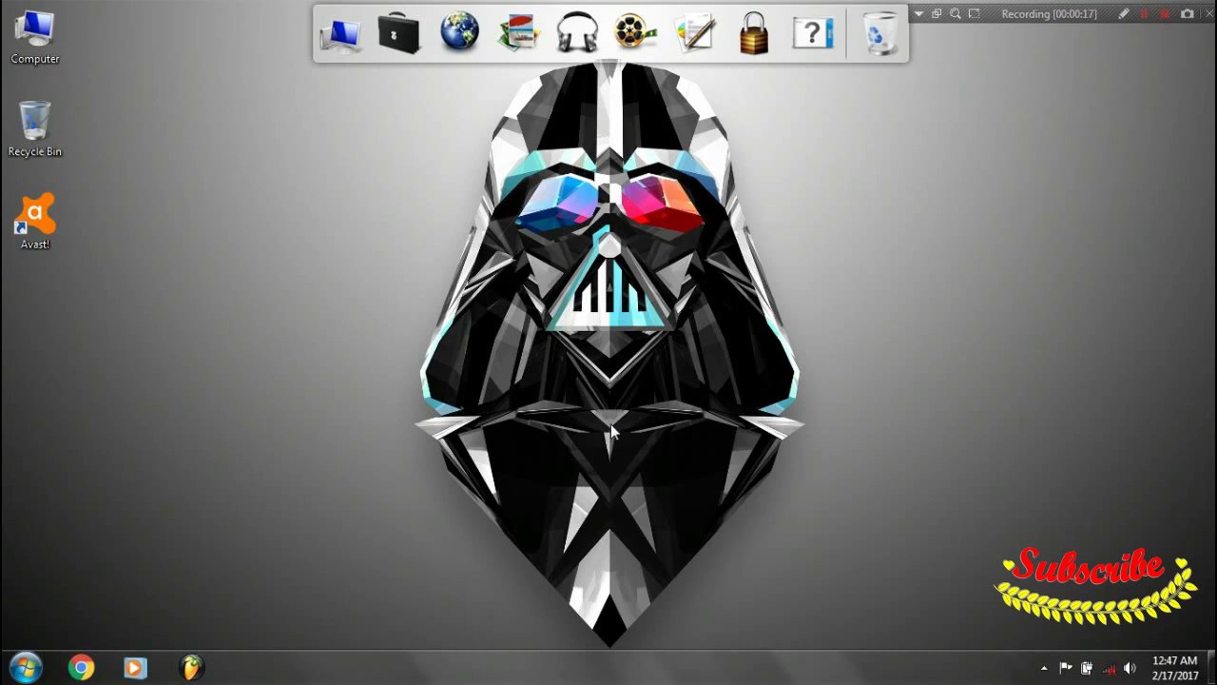
Check the date and time on the taskbar clock, then dismiss the calendar popup
left_click(1153, 665)
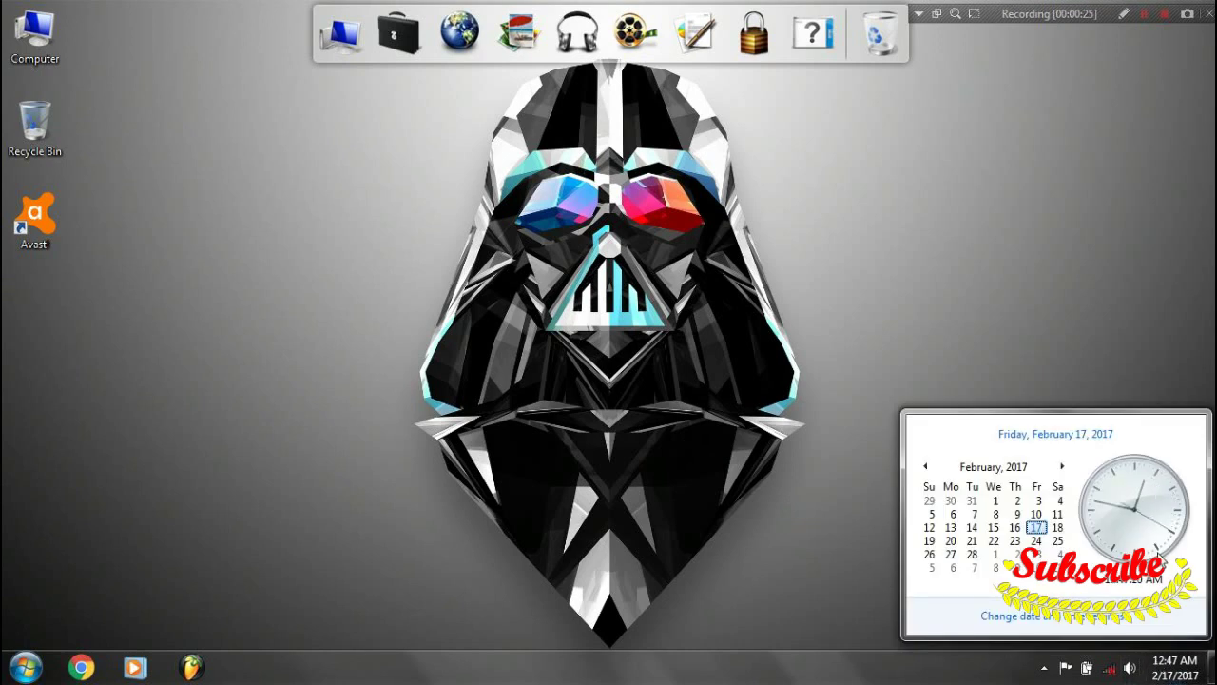
left_click(707, 327)
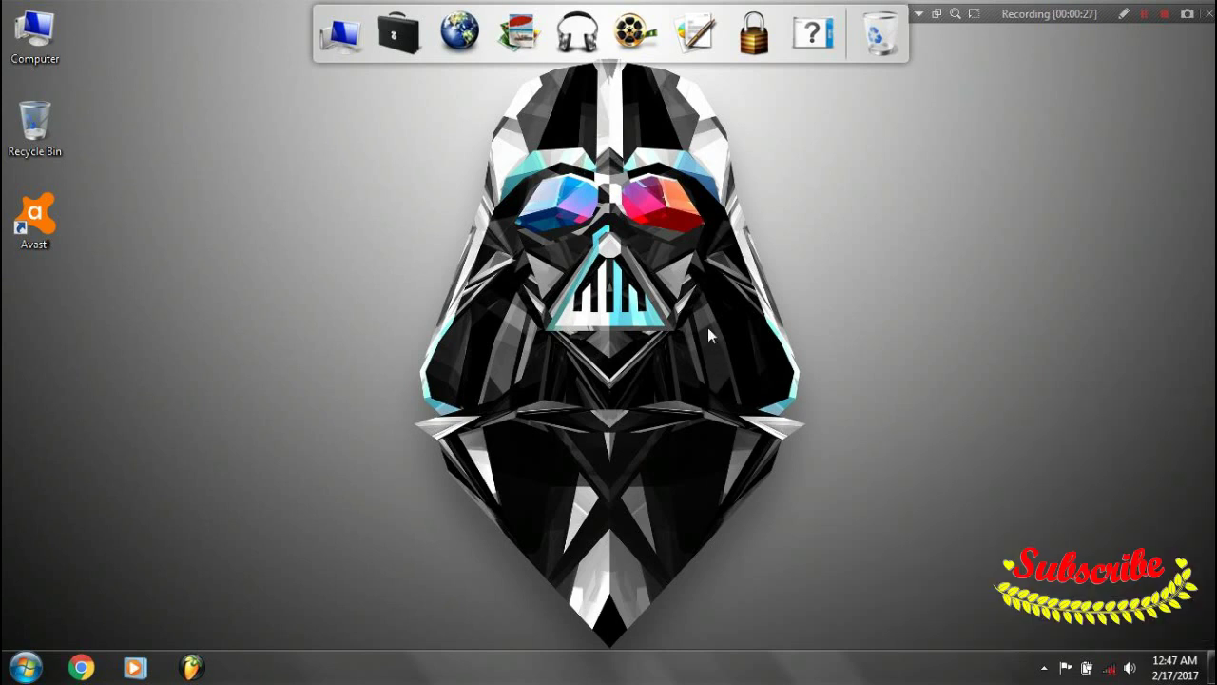
left_click(1175, 667)
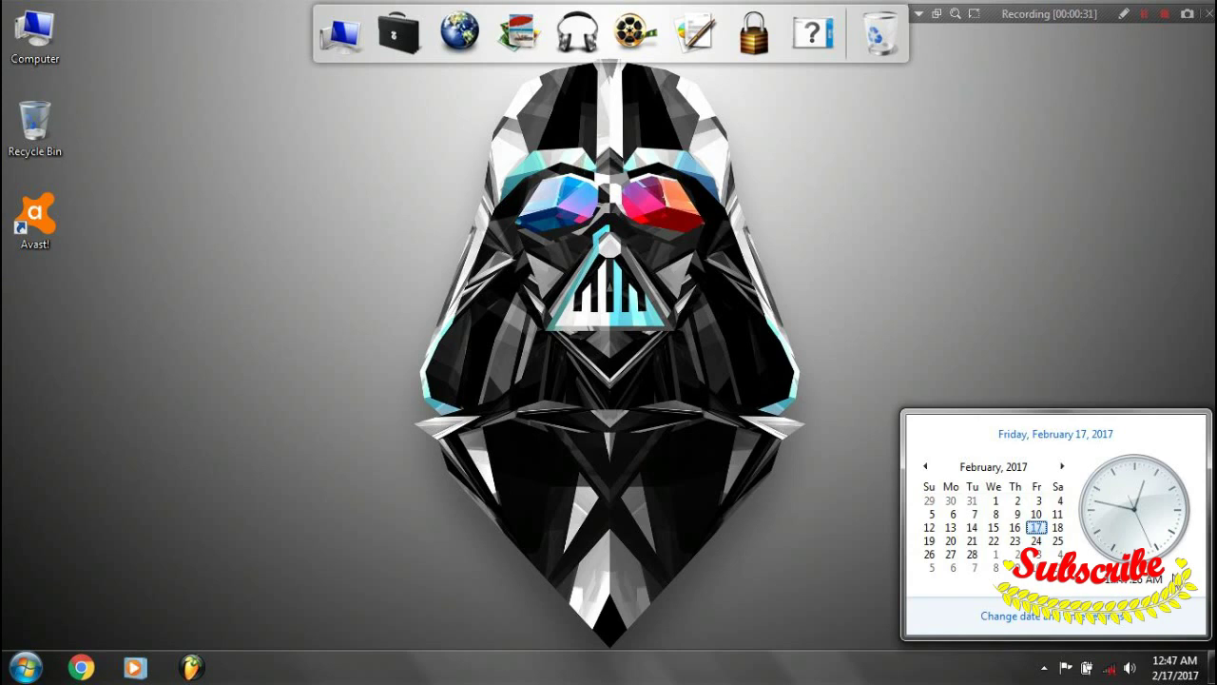
Refresh the desktop and bring up the Start menu
right_click(439, 268)
left_click(482, 339)
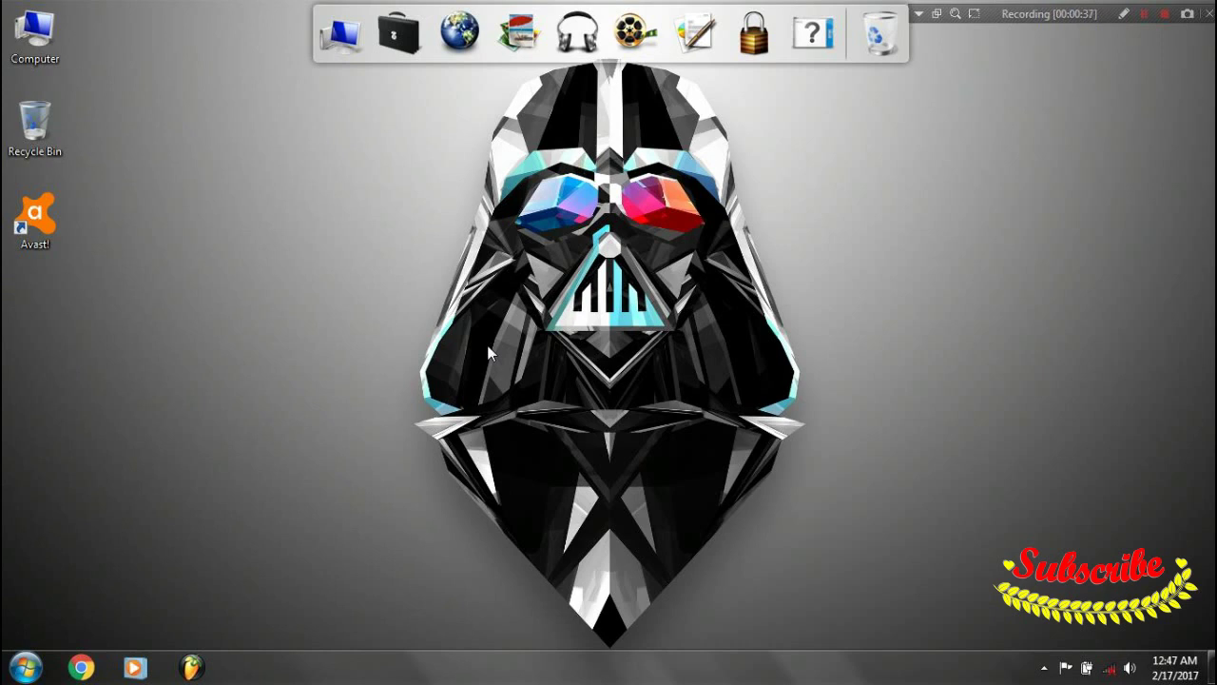
left_click(25, 666)
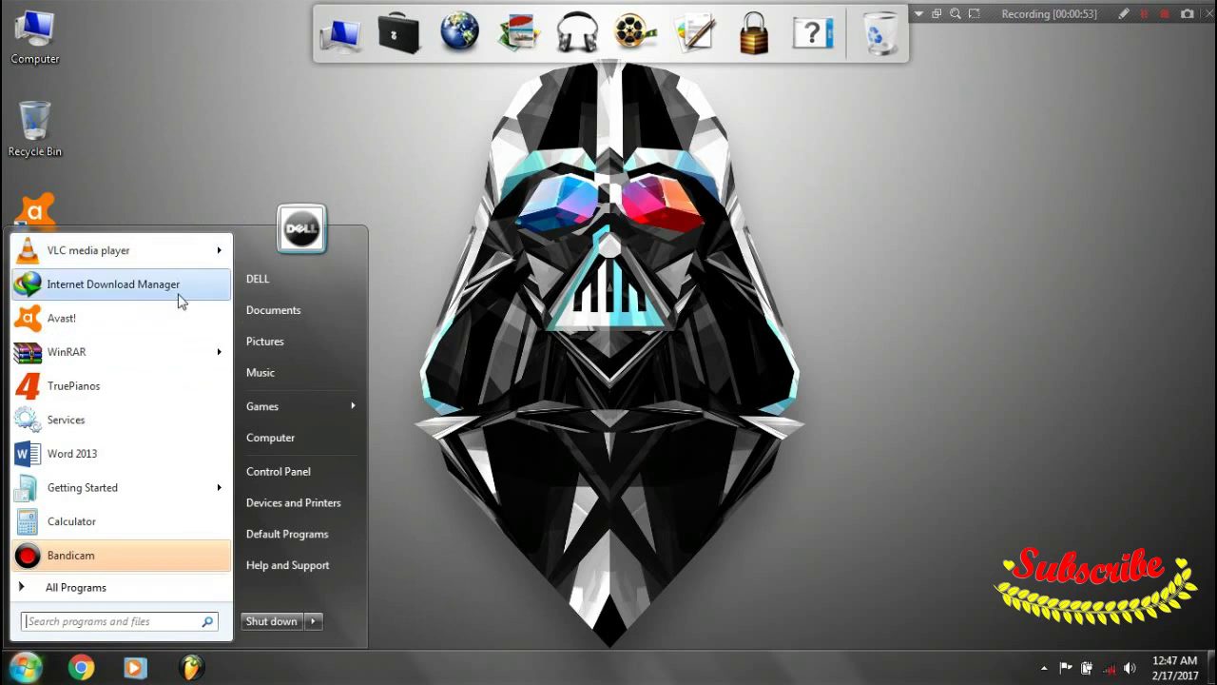
Launch Internet Download Manager from the Start menu and reposition its window
left_click(178, 294)
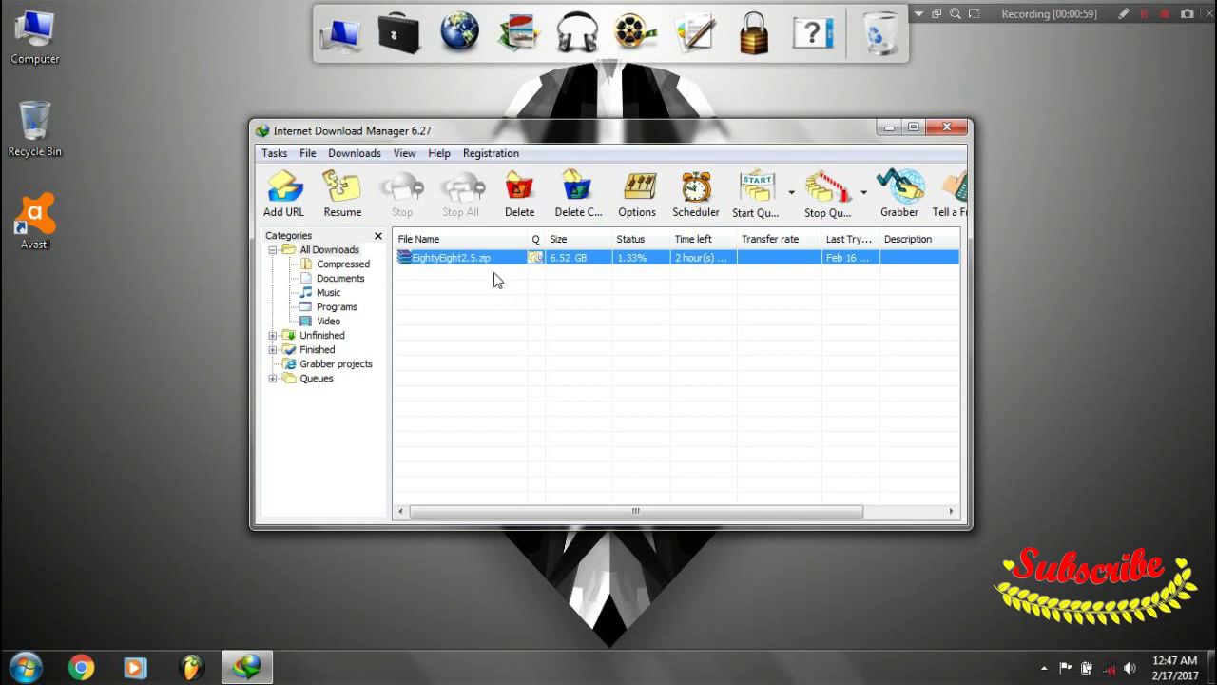
left_click_drag(608, 142, 582, 169)
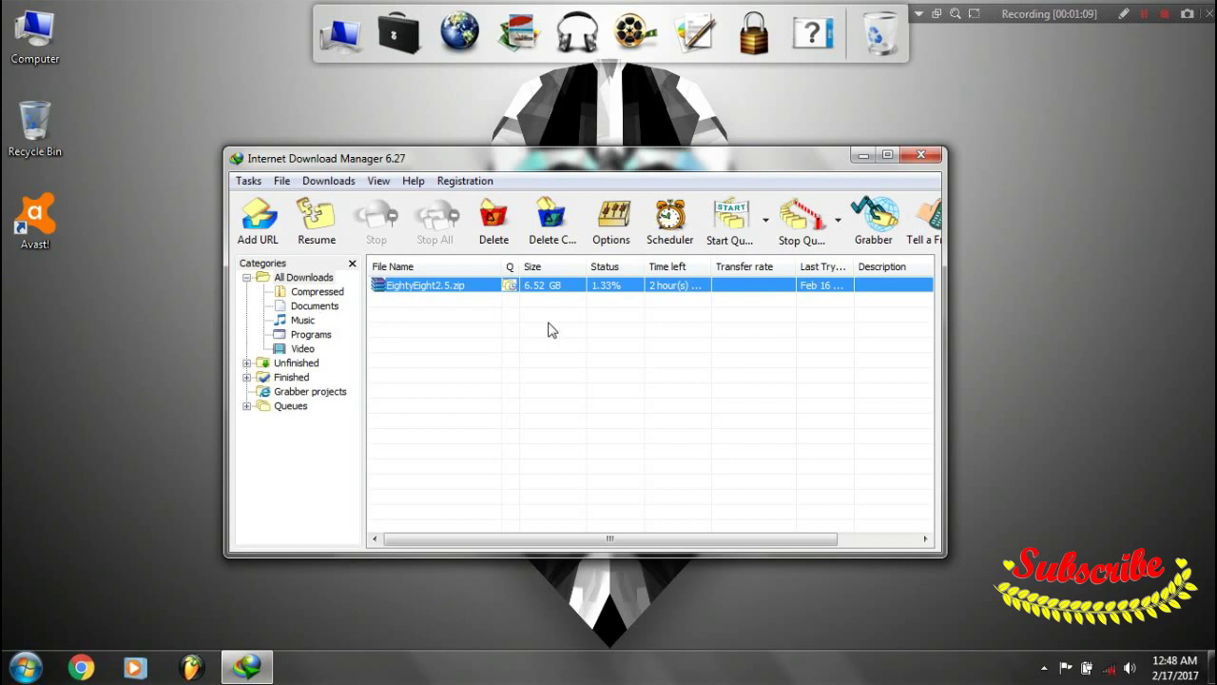
left_click(672, 229)
left_click_drag(686, 149, 694, 107)
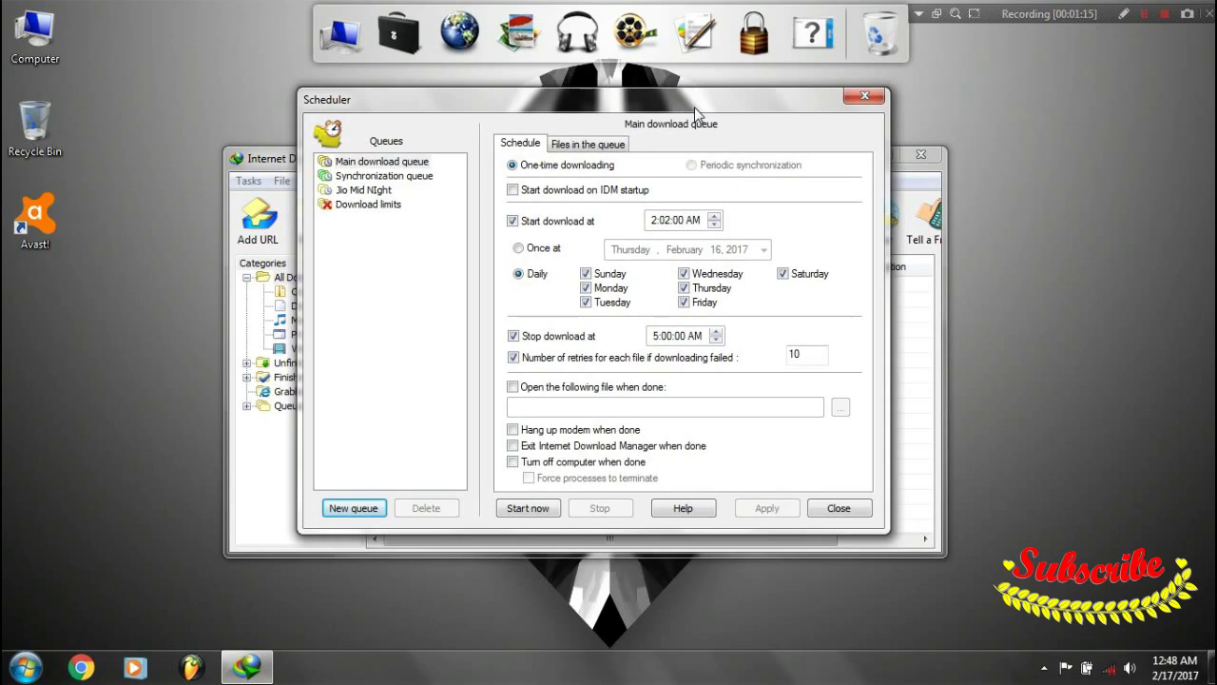
left_click(396, 163)
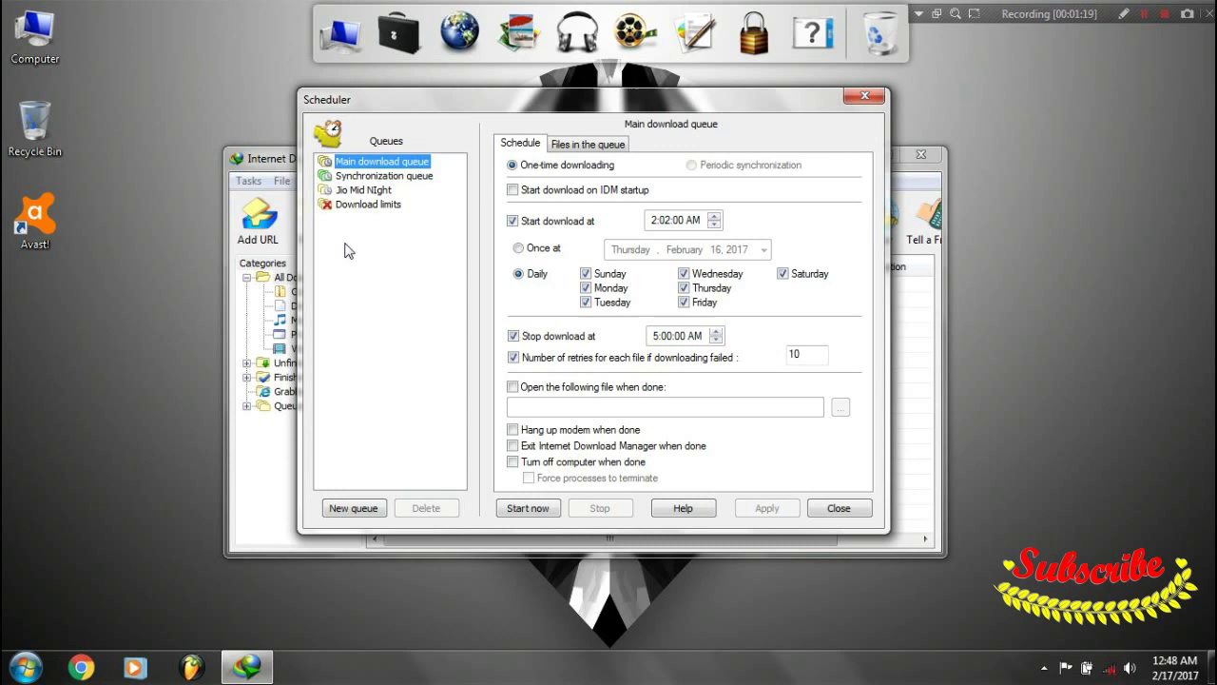
left_click(348, 195)
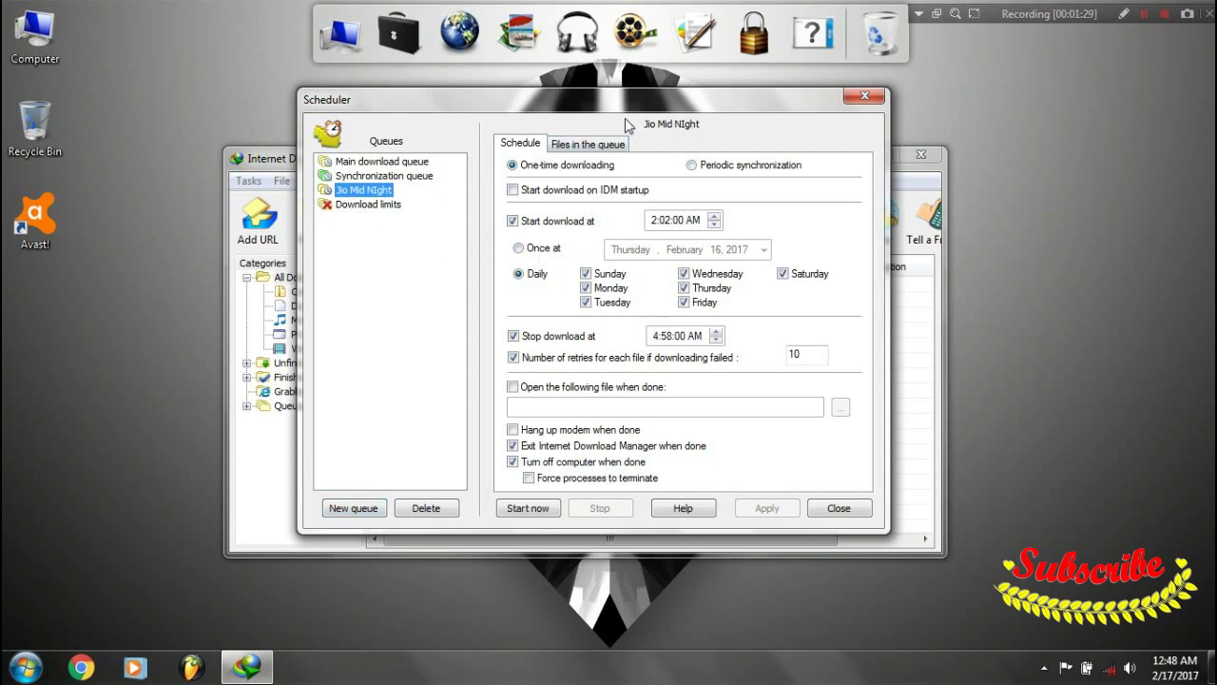
left_click_drag(626, 120, 559, 142)
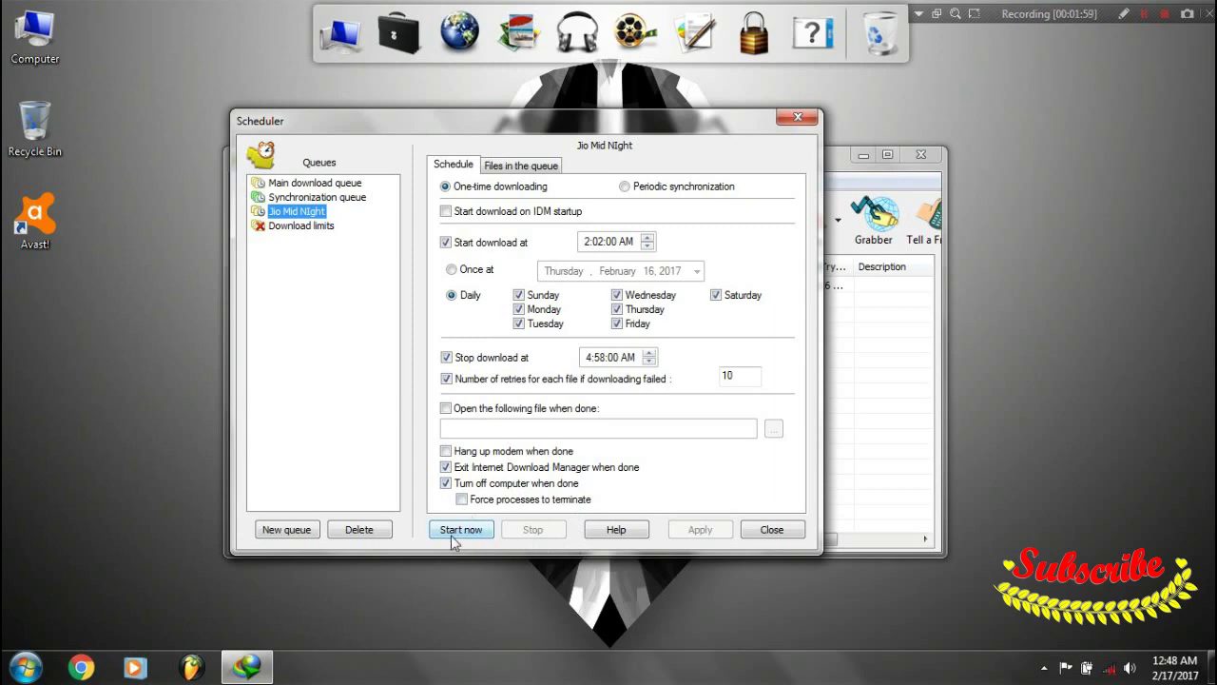
left_click_drag(576, 142, 608, 167)
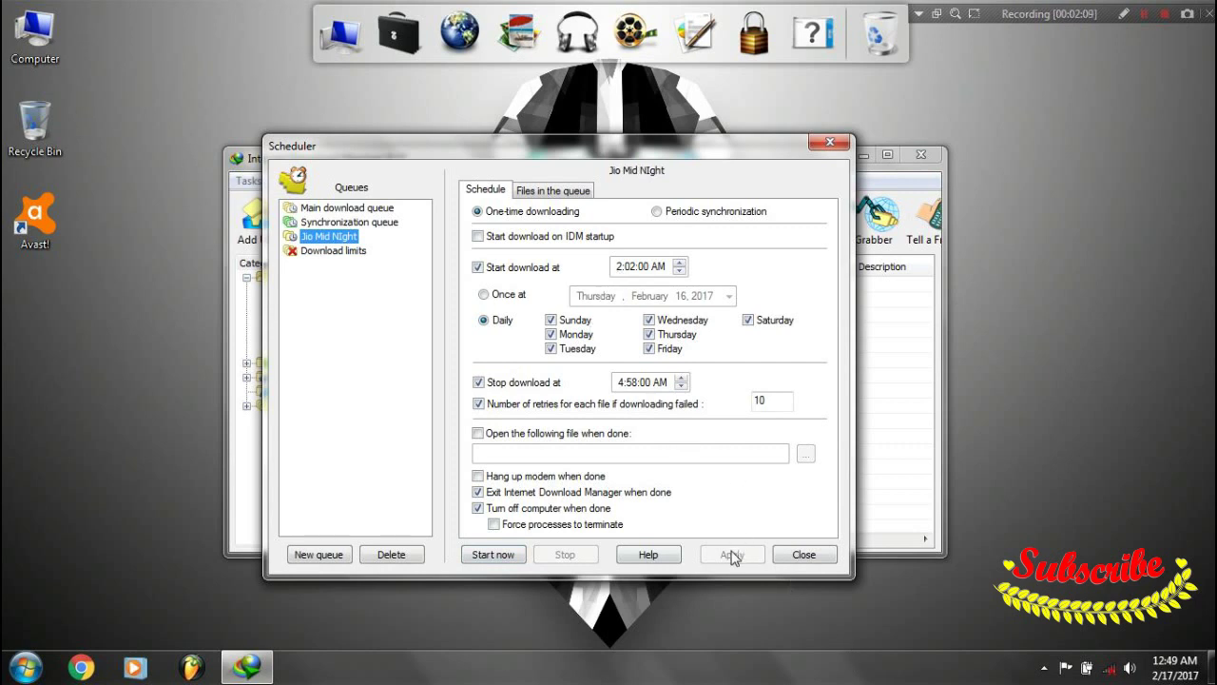
left_click(799, 561)
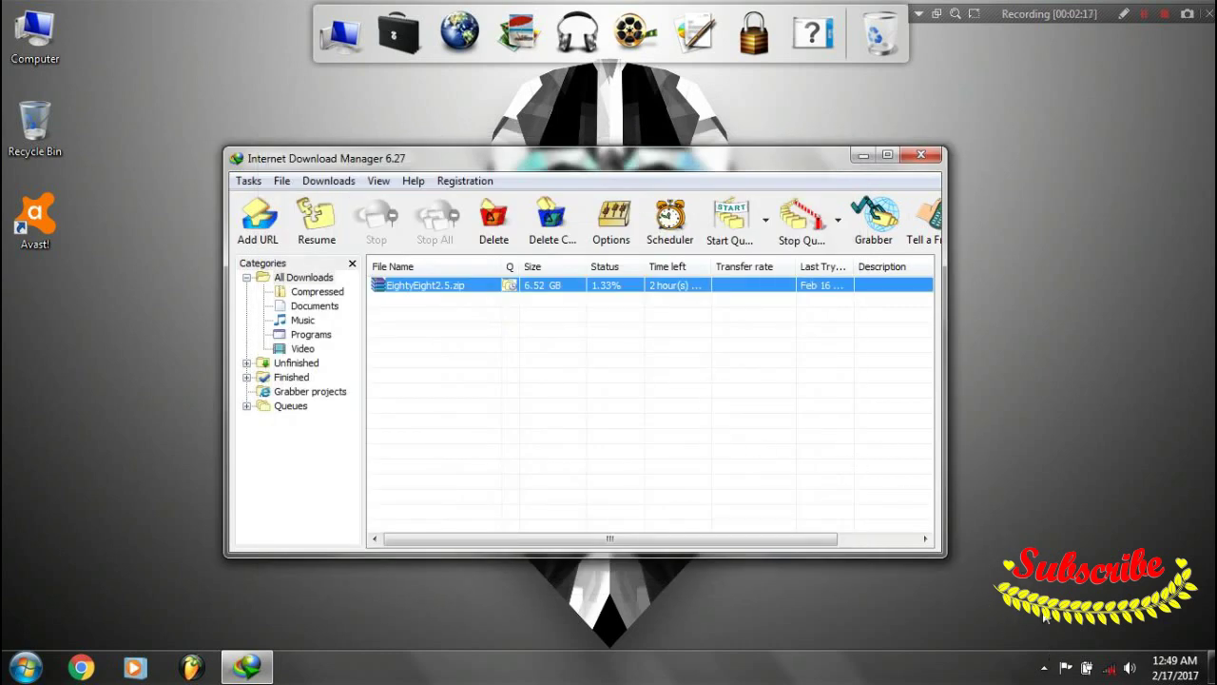
Check the time, reselect the EightyEight2.5.zip download, and close Internet Download Manager
left_click(1152, 656)
left_click(652, 302)
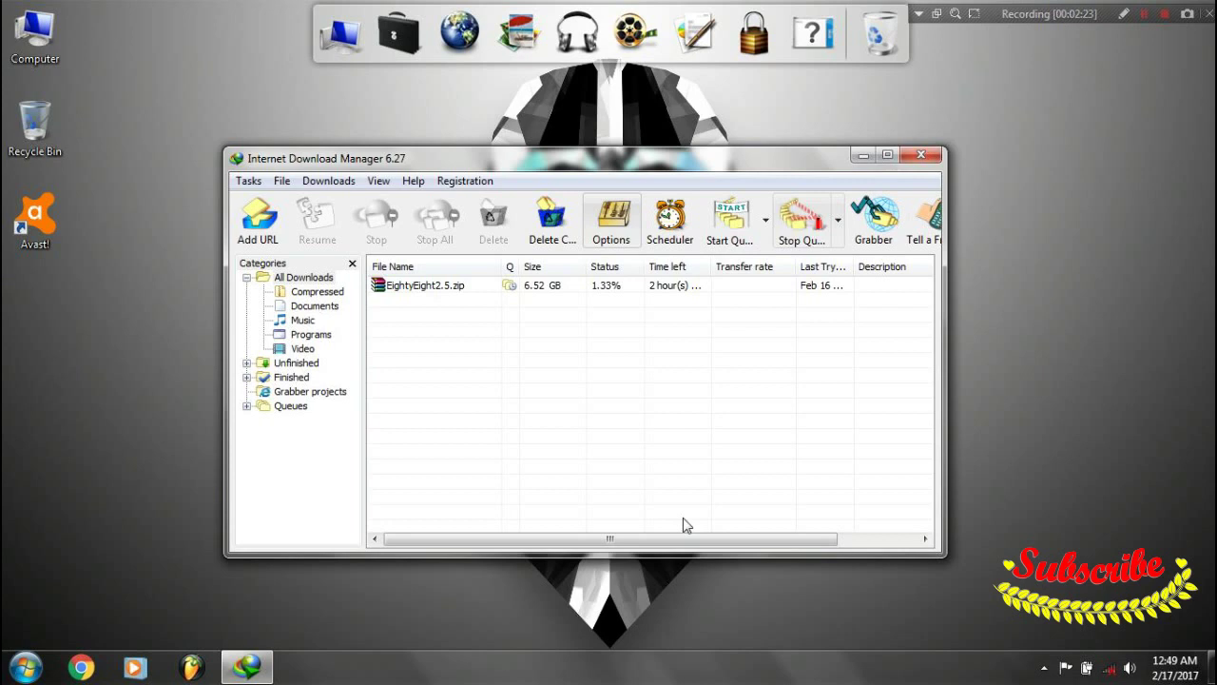
left_click(481, 289)
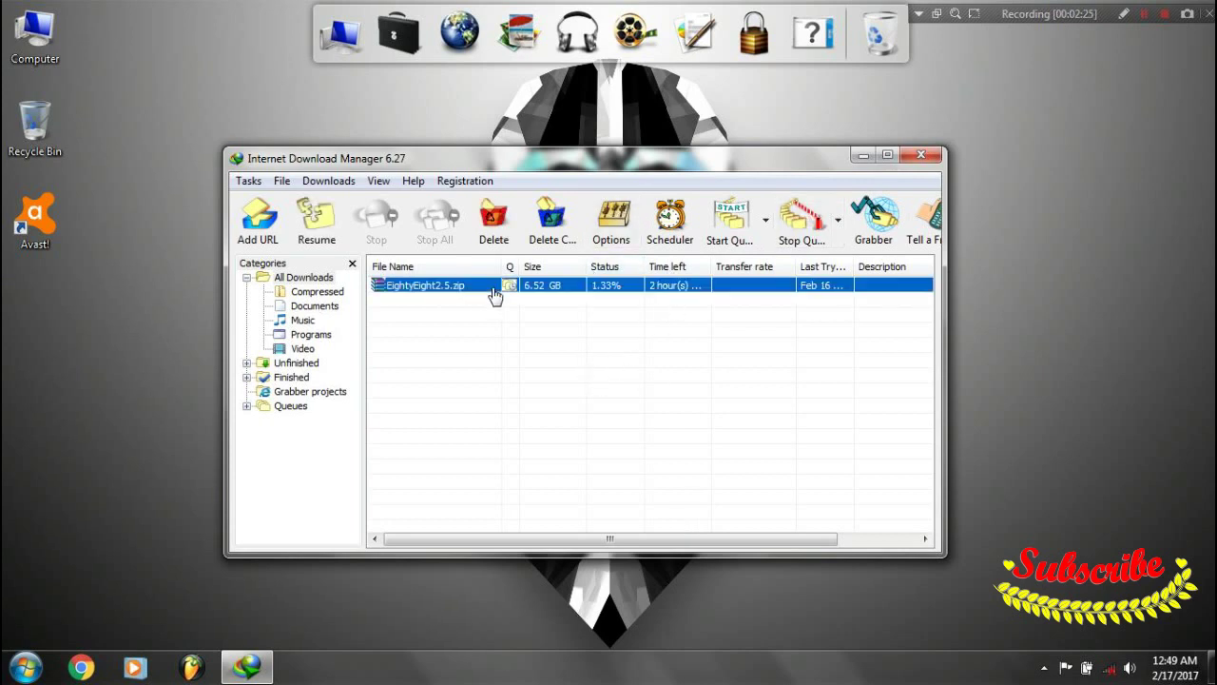
left_click(920, 156)
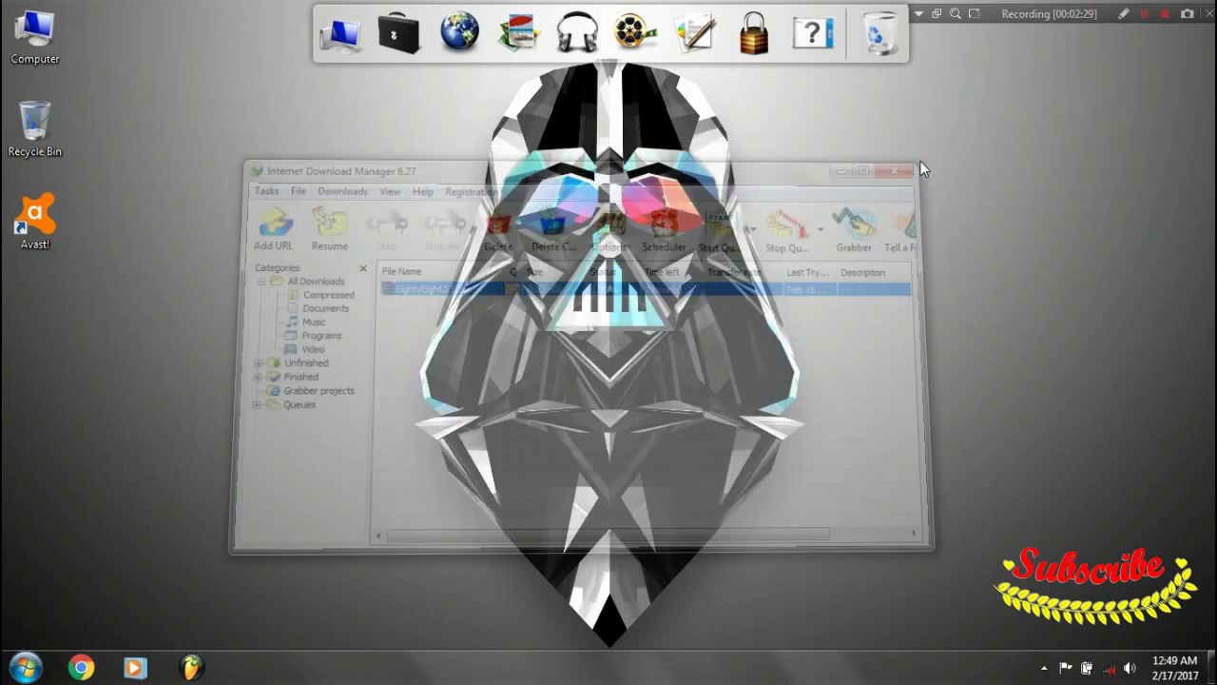
Refresh the desktop and launch µTorrent from All Programs
right_click(42, 304)
left_click(121, 378)
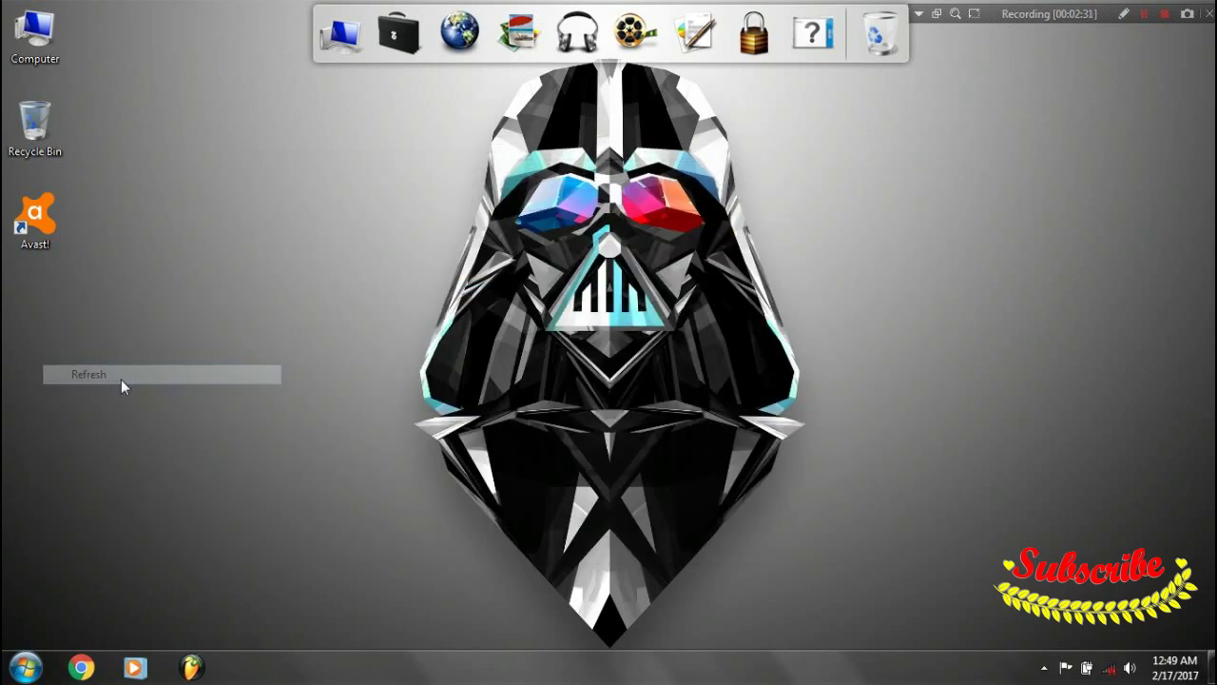
left_click(27, 666)
left_click(42, 588)
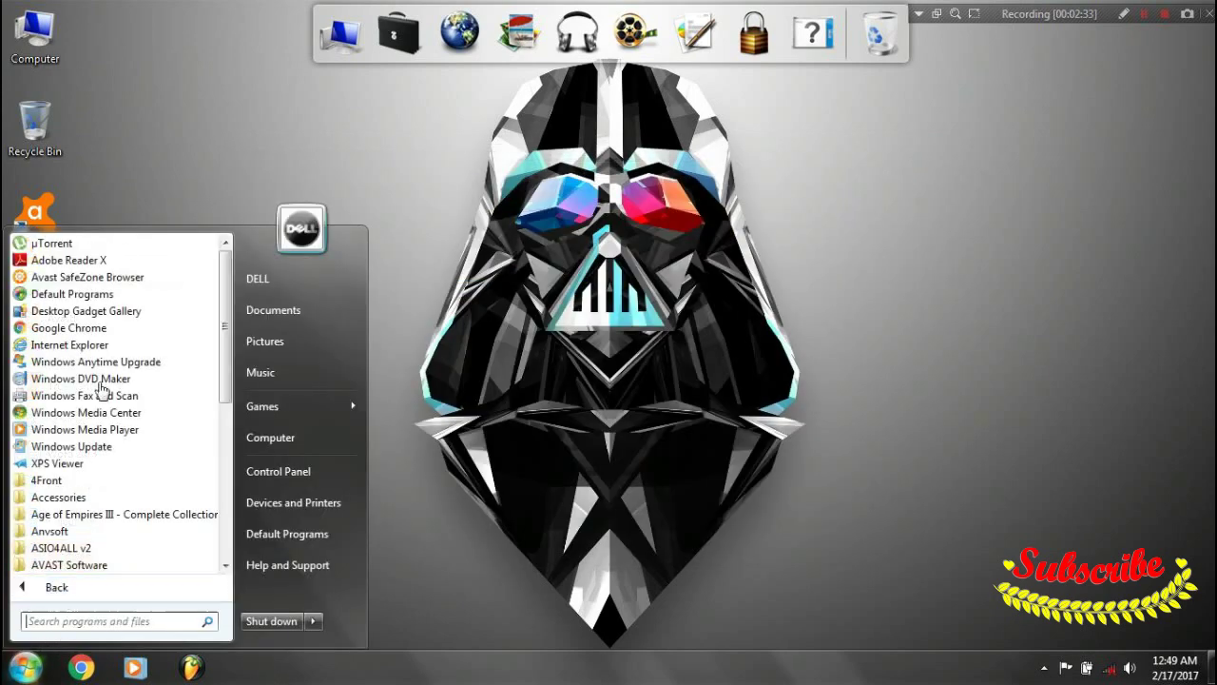
left_click(153, 244)
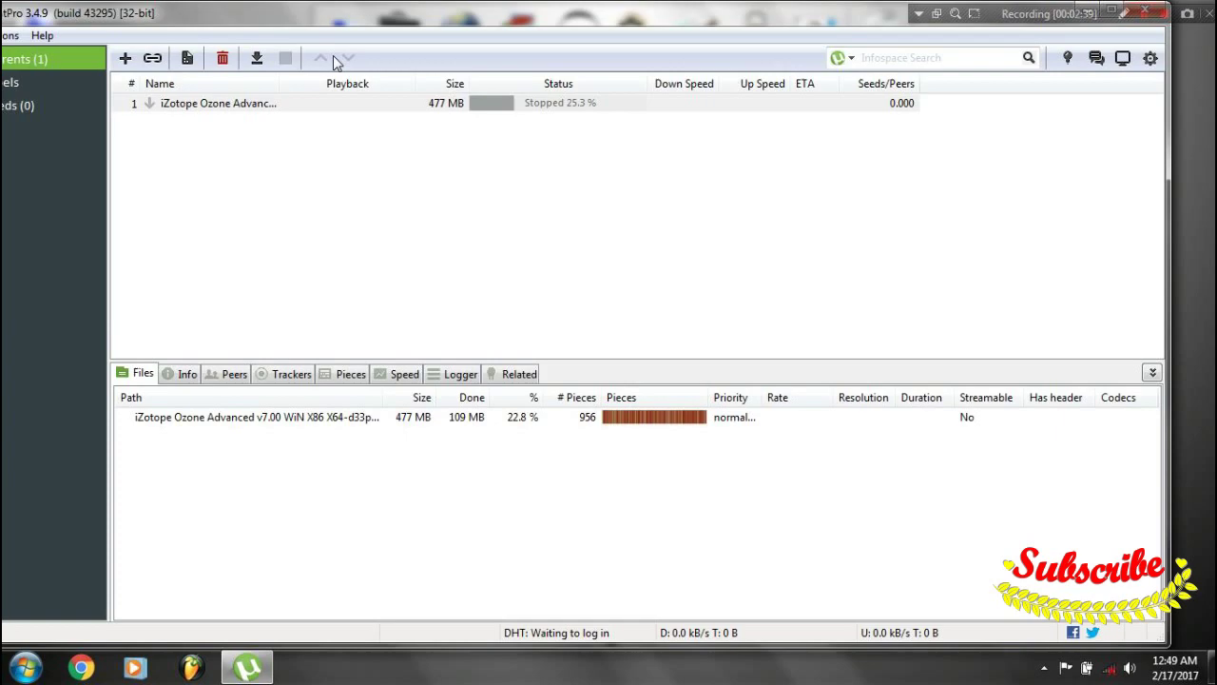
Reposition the µTorrent window and open Preferences on the Scheduler page
left_click_drag(203, 15, 378, 5)
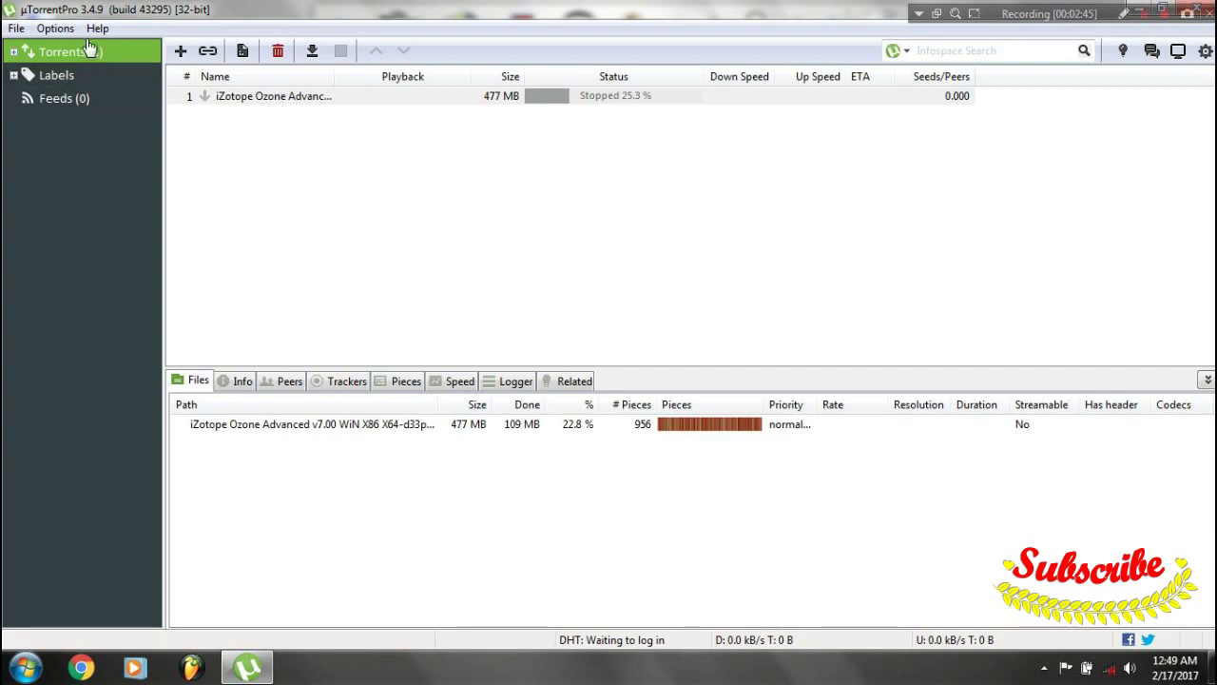
left_click(55, 28)
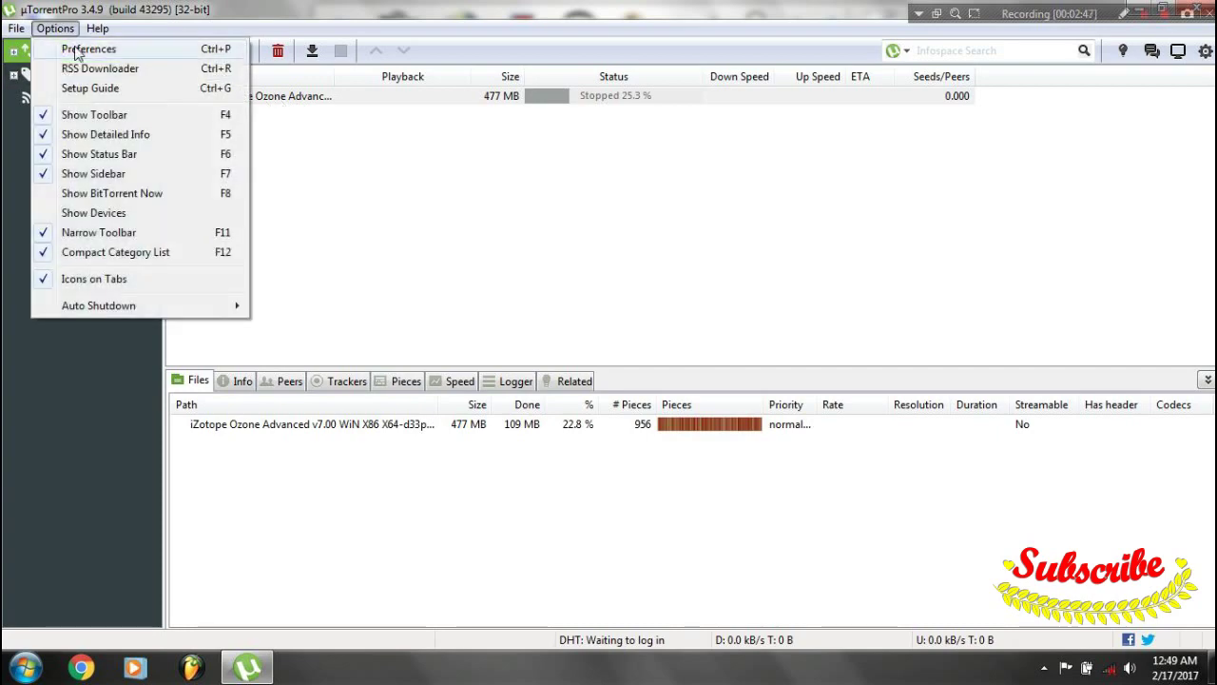
left_click(76, 49)
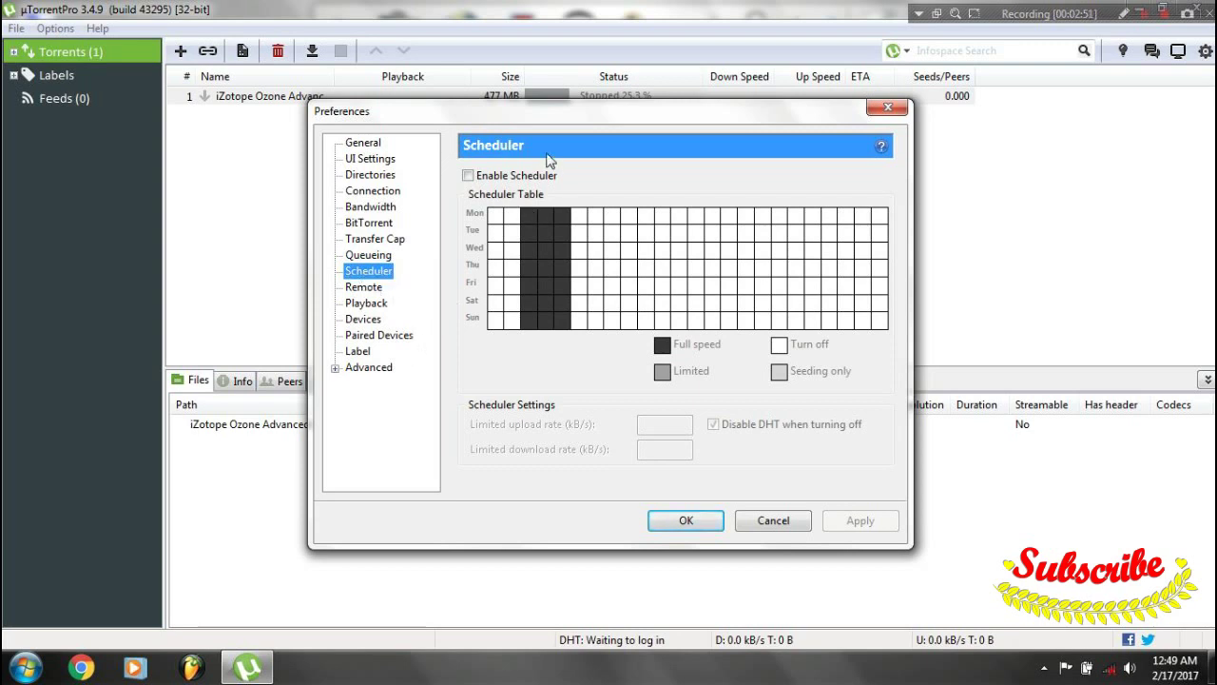
Enable the scheduler with full speed only 2:00–4:59 daily and all other hours turned off
left_click(494, 178)
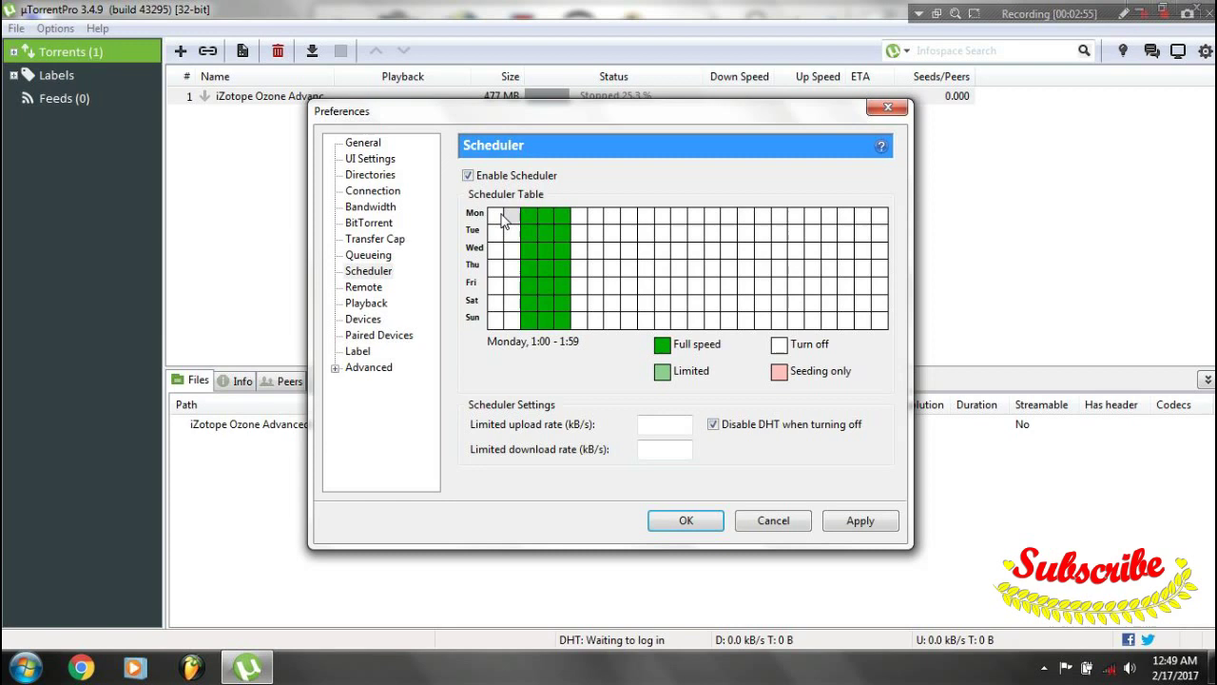
left_click(507, 216)
mouse_move(493, 217)
left_mouse_down()
mouse_move(591, 217)
mouse_move(492, 223)
mouse_move(513, 249)
mouse_move(879, 217)
mouse_move(627, 233)
mouse_move(654, 248)
mouse_move(851, 231)
mouse_move(879, 245)
mouse_move(547, 249)
mouse_move(628, 251)
mouse_move(494, 268)
mouse_move(837, 266)
mouse_move(618, 285)
mouse_move(727, 284)
mouse_move(669, 302)
mouse_move(504, 304)
mouse_move(875, 307)
mouse_move(856, 289)
mouse_move(903, 327)
mouse_move(609, 321)
mouse_move(545, 337)
mouse_move(496, 321)
left_mouse_up()
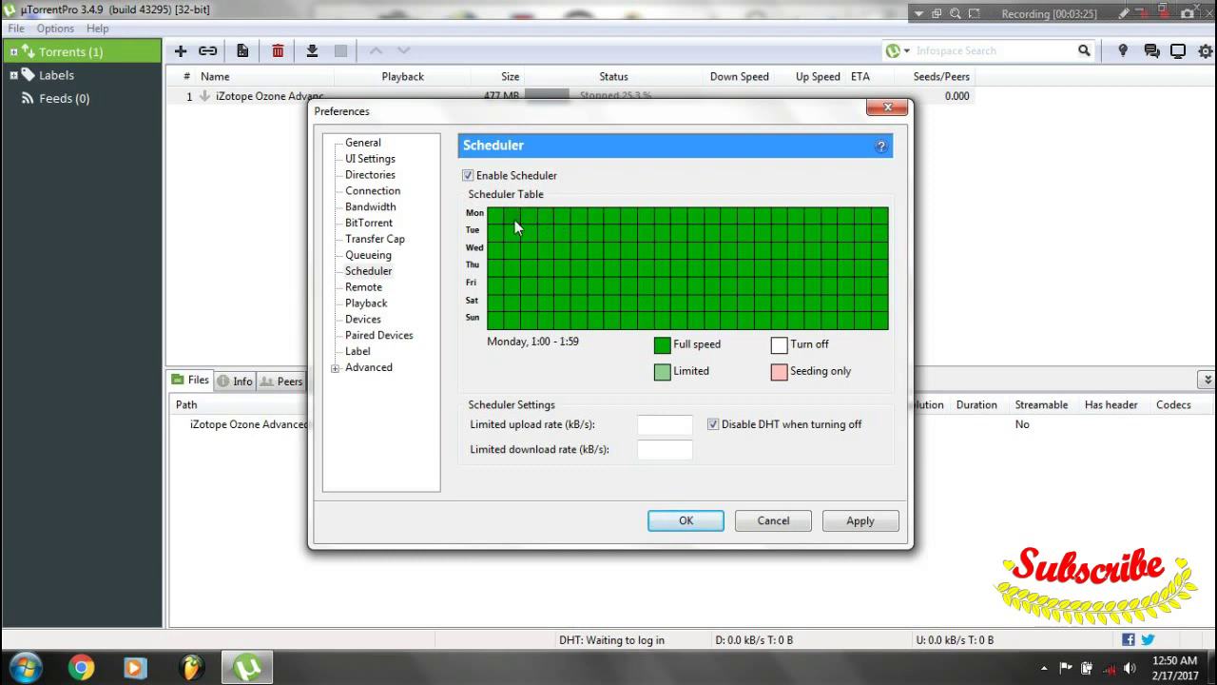
left_click_drag(514, 220, 512, 323)
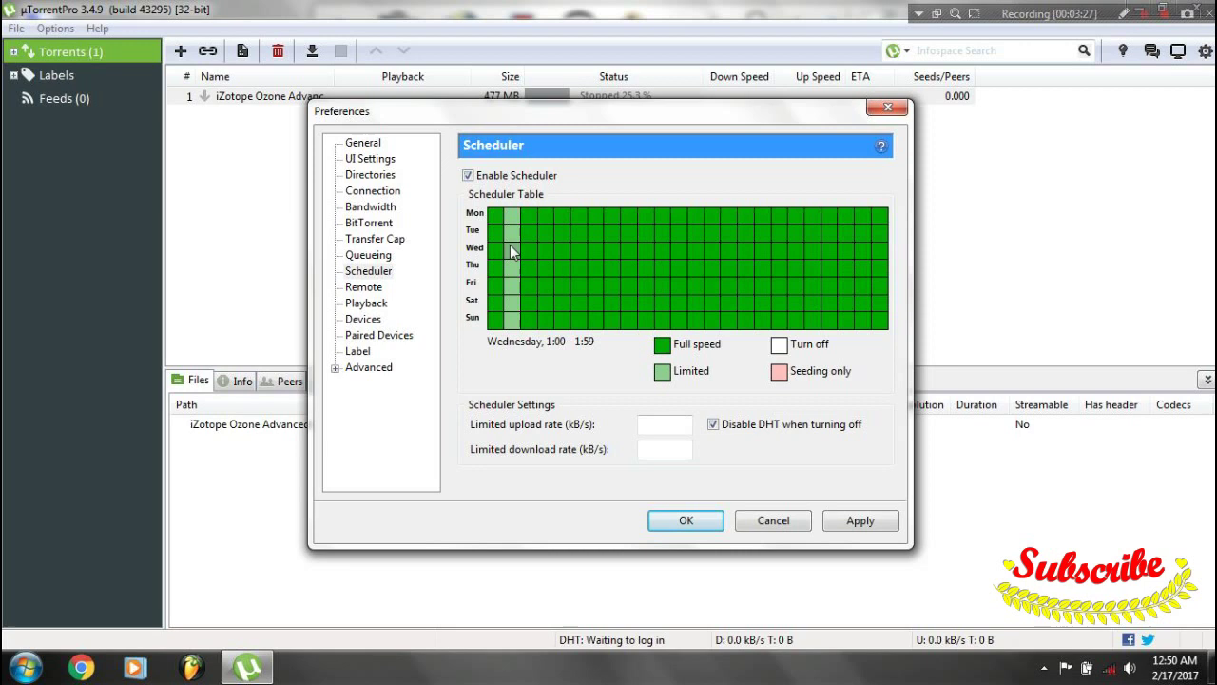
left_click(497, 213)
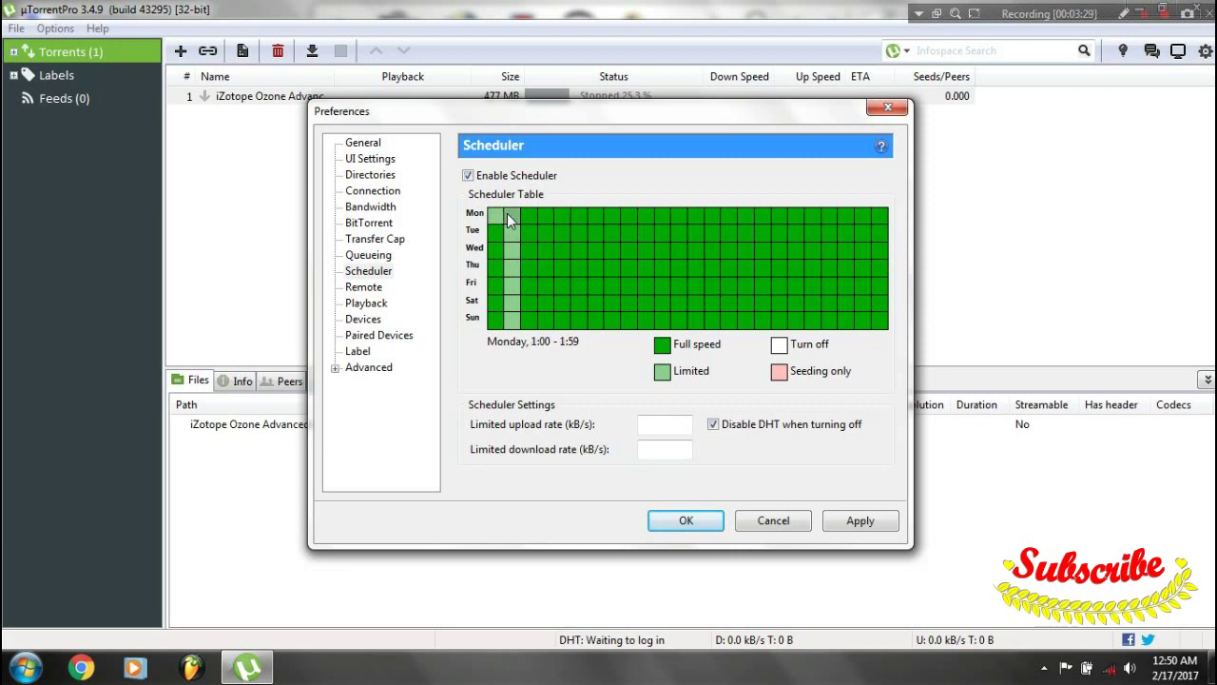
mouse_move(497, 213)
left_mouse_down()
mouse_move(514, 266)
mouse_move(496, 238)
left_mouse_up()
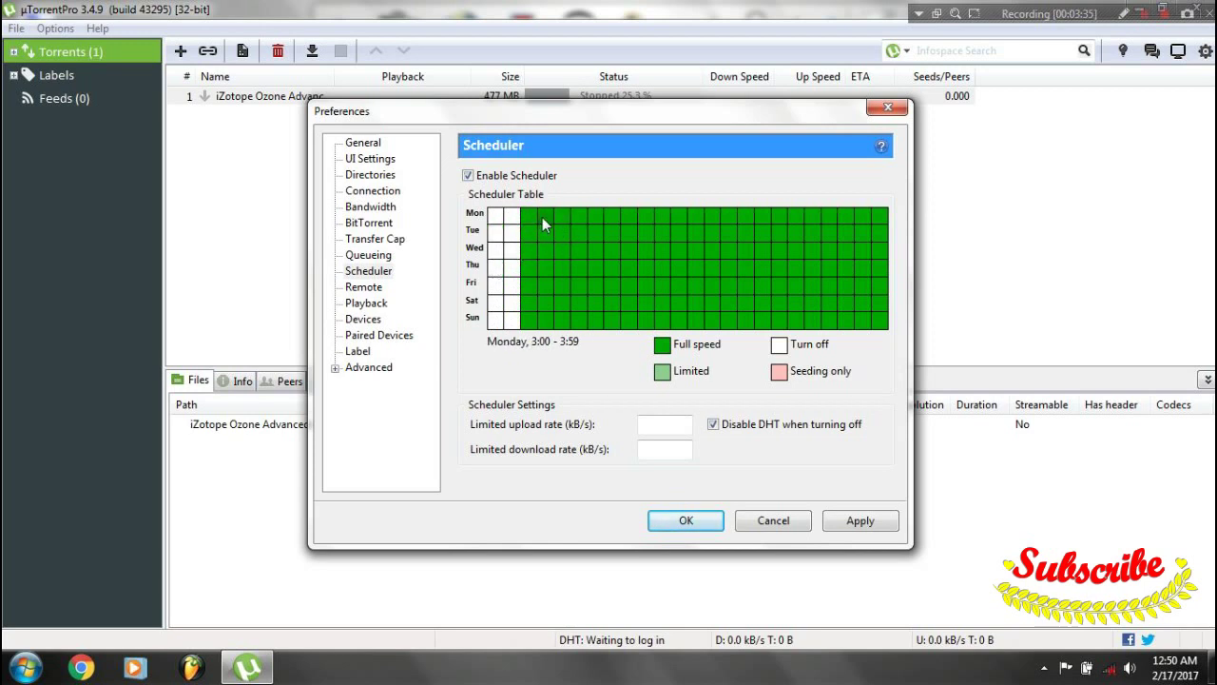
left_click_drag(573, 215, 865, 217)
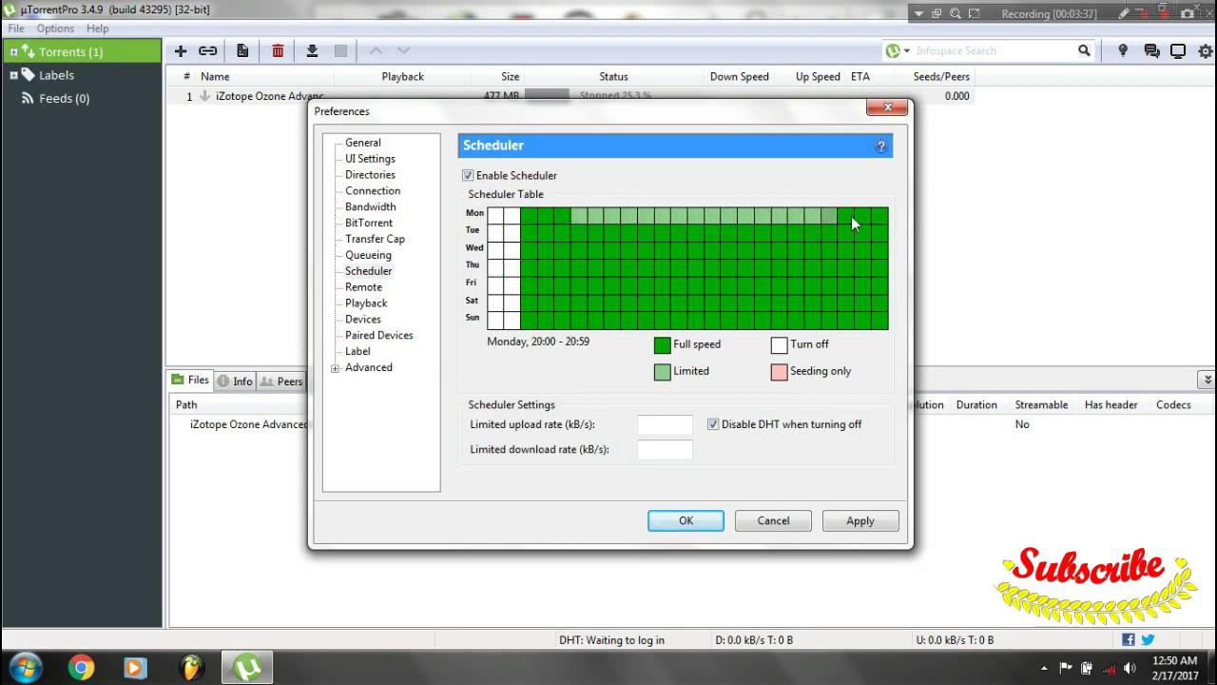
mouse_move(574, 217)
left_mouse_down()
mouse_move(888, 231)
mouse_move(577, 235)
mouse_move(583, 253)
mouse_move(884, 249)
mouse_move(583, 280)
mouse_move(871, 285)
mouse_move(859, 303)
mouse_move(639, 302)
mouse_move(581, 317)
mouse_move(890, 320)
mouse_move(806, 328)
left_mouse_up()
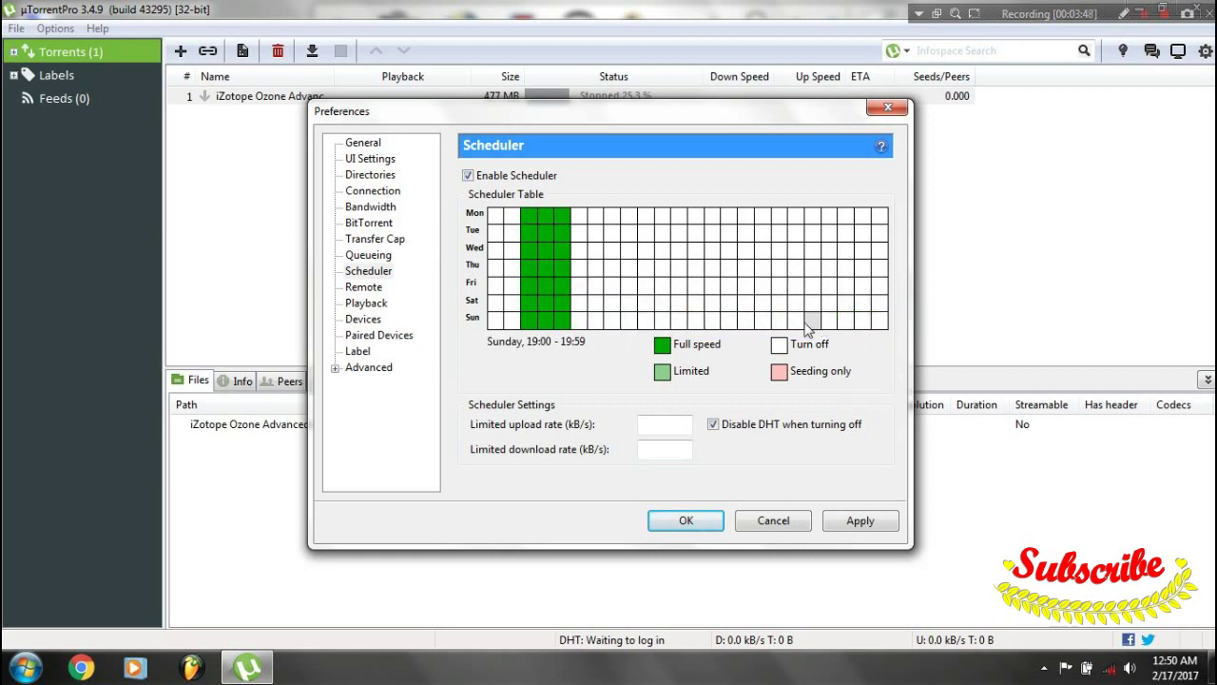
Save the scheduler settings and restore the µTorrent window to a smaller size
left_click(718, 526)
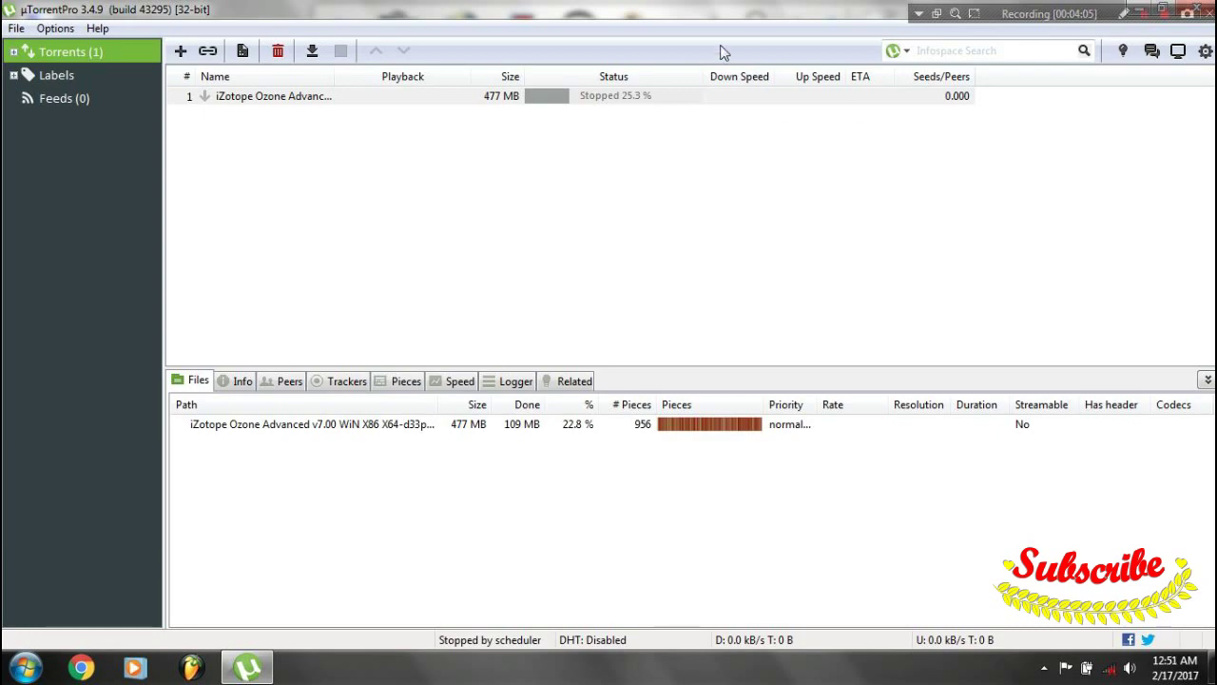
left_click_drag(750, 15, 672, 145)
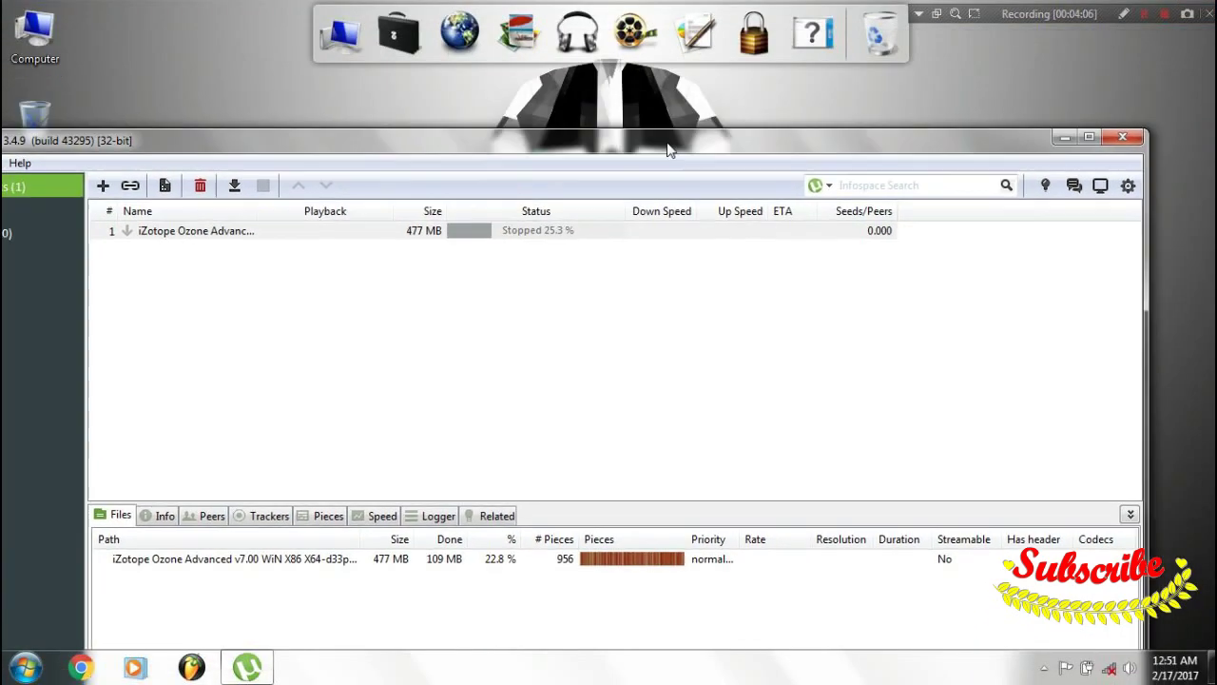
Close µTorrent, refresh the desktop, and briefly show then dismiss the hidden tray icons
left_click(1123, 141)
right_click(823, 136)
left_click(861, 208)
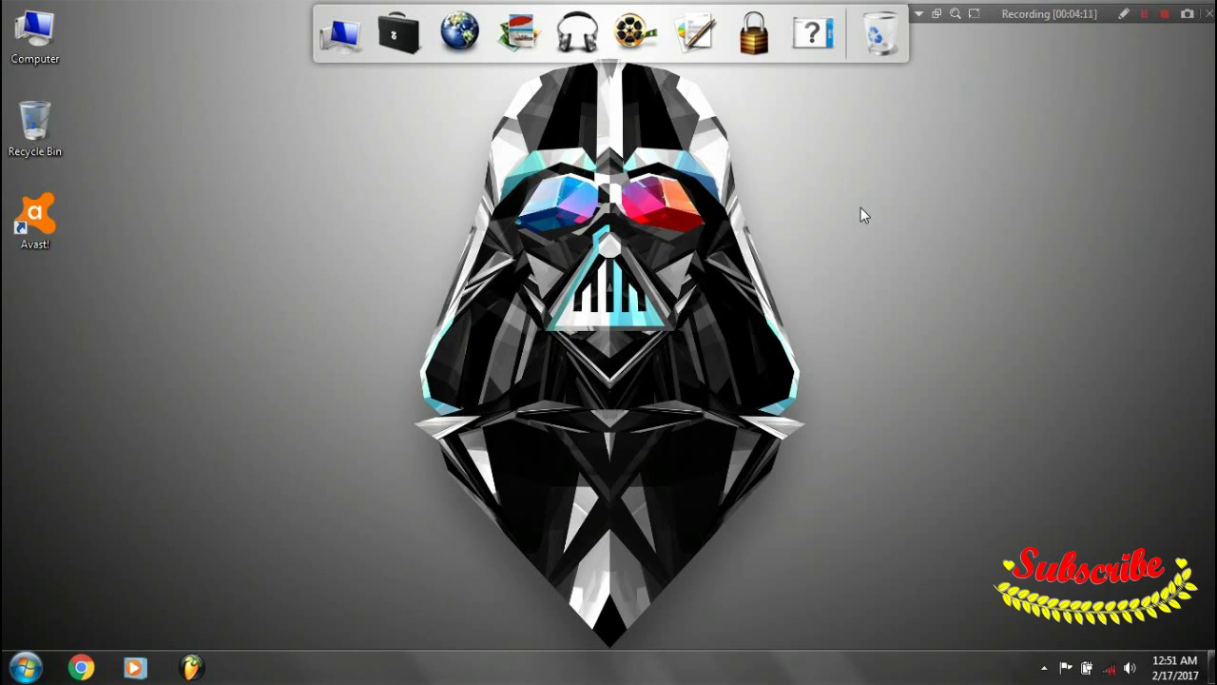
left_click(1044, 668)
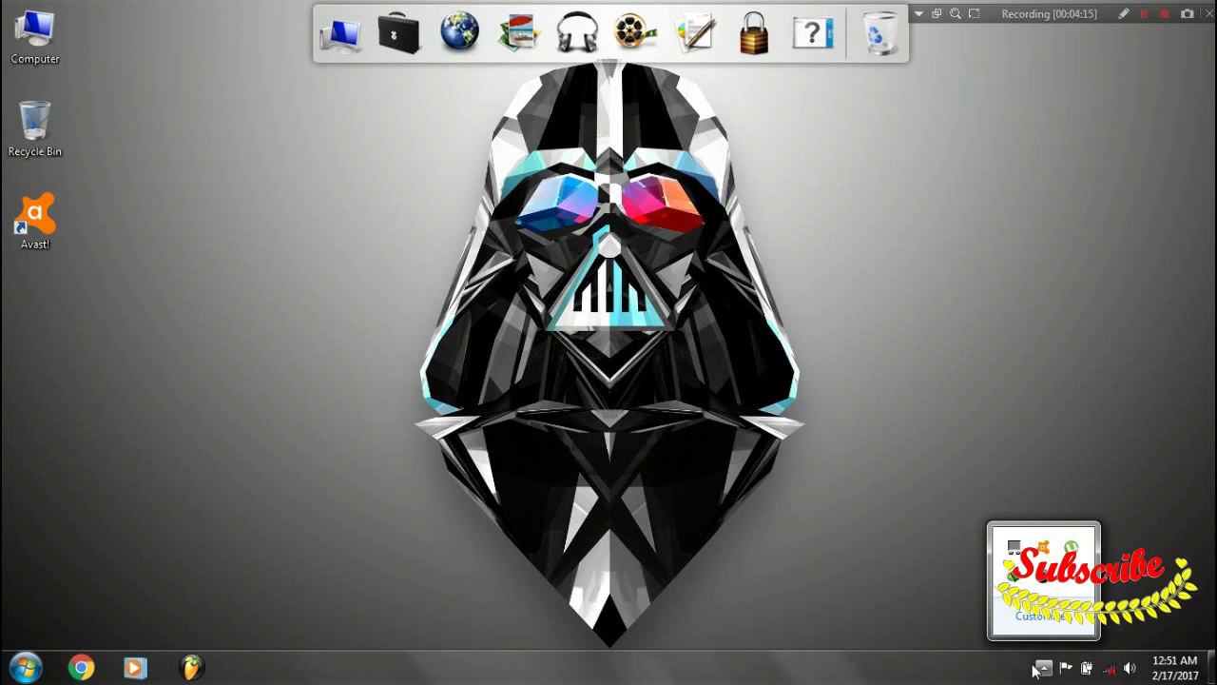
left_click(887, 328)
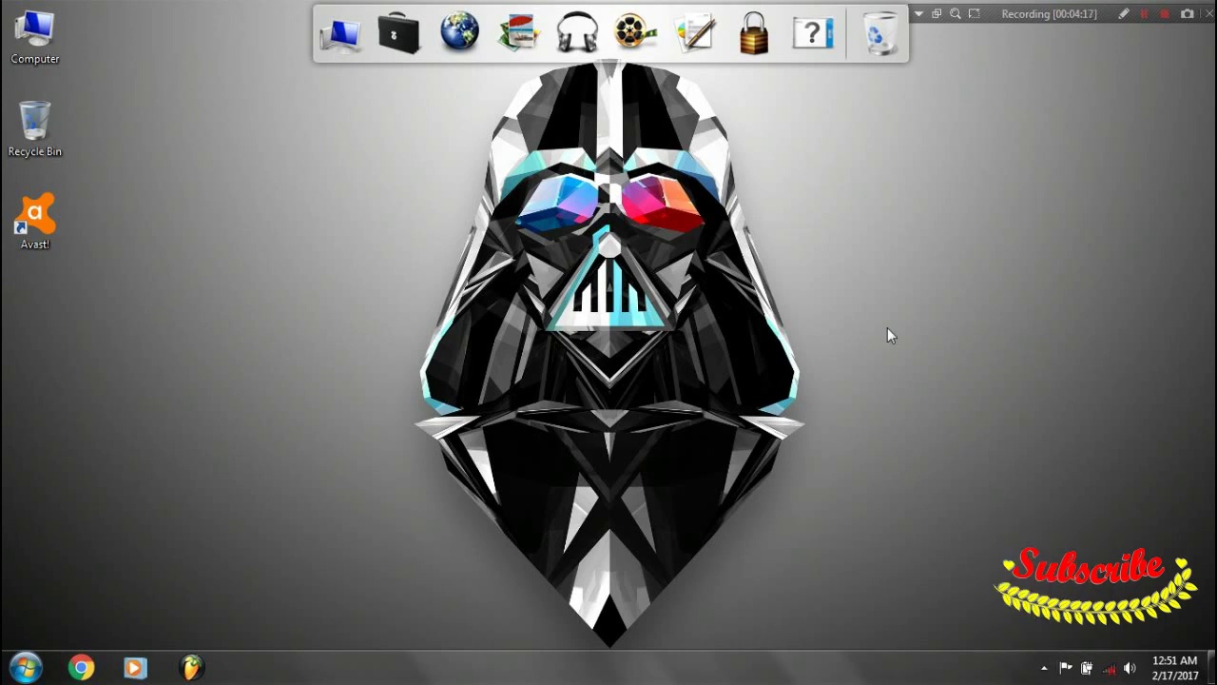